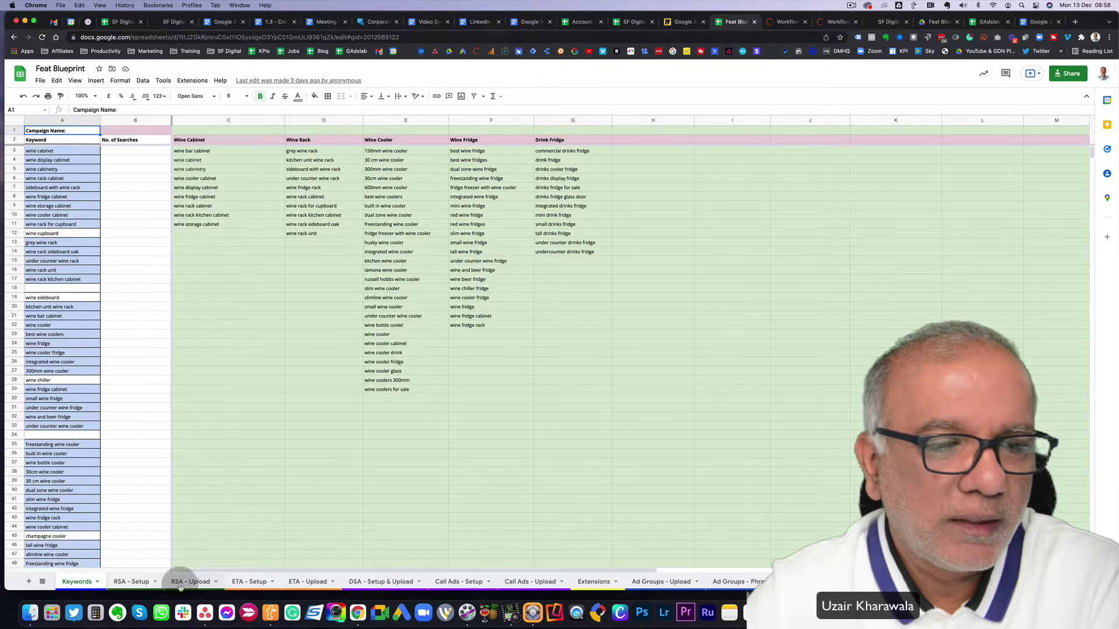
# Examine the RSA - Setup sheet's ad groups, keywords, headlines 1 to 15, descriptions, final URL and path columns
pyautogui.click(133, 583)
pyautogui.hscroll(6, 632, 292)
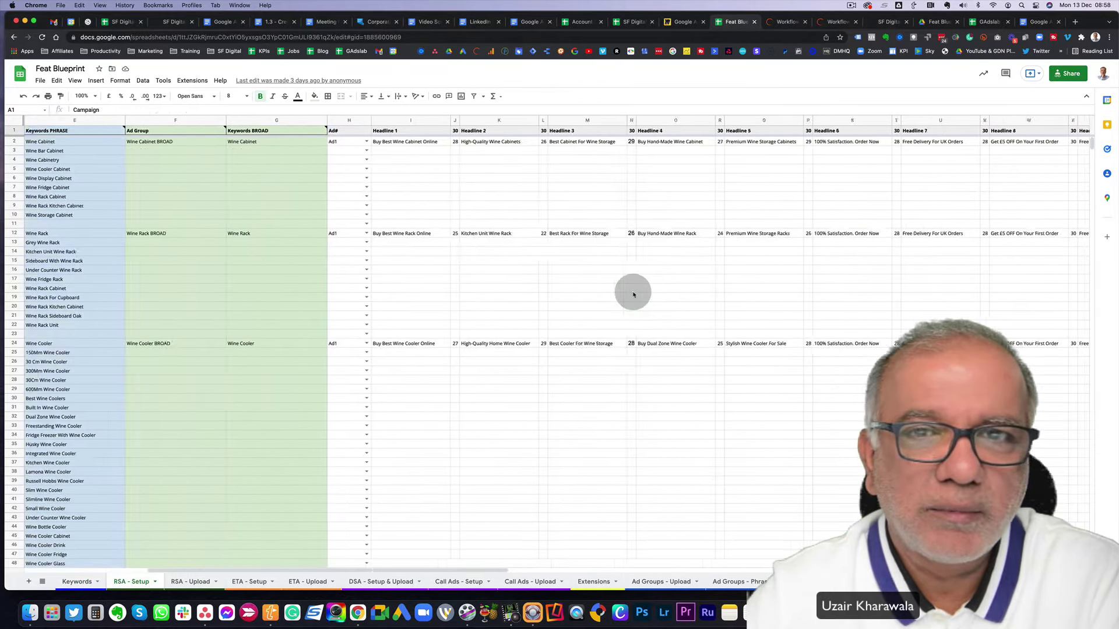
pyautogui.hscroll(-6, 633, 294)
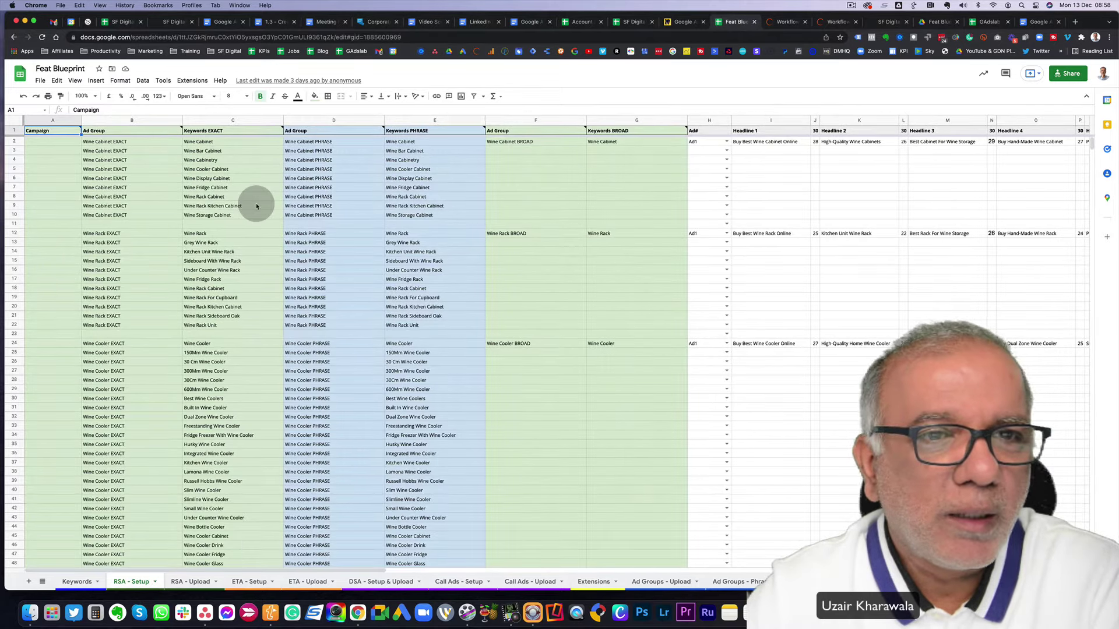
pyautogui.hscroll(6, 697, 206)
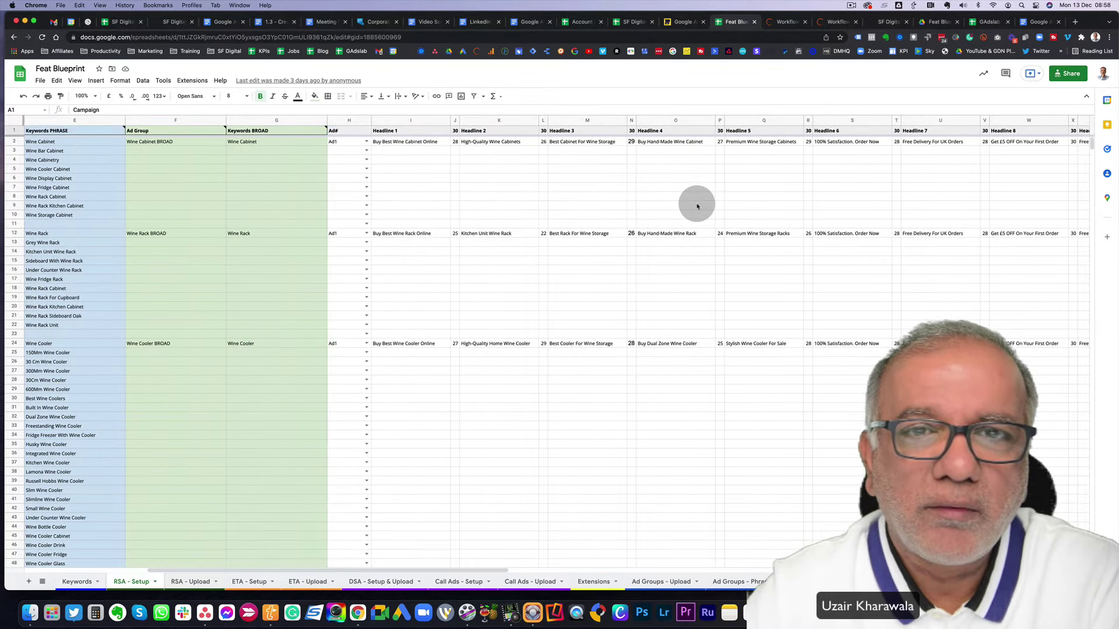
pyautogui.hscroll(10, 697, 206)
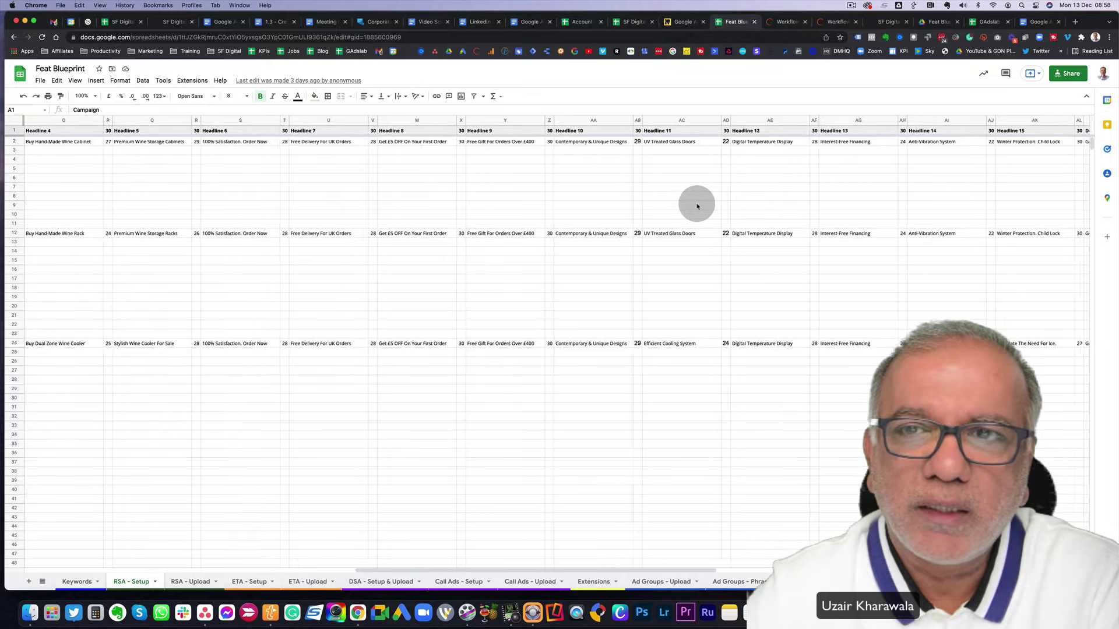
pyautogui.hscroll(8, 697, 206)
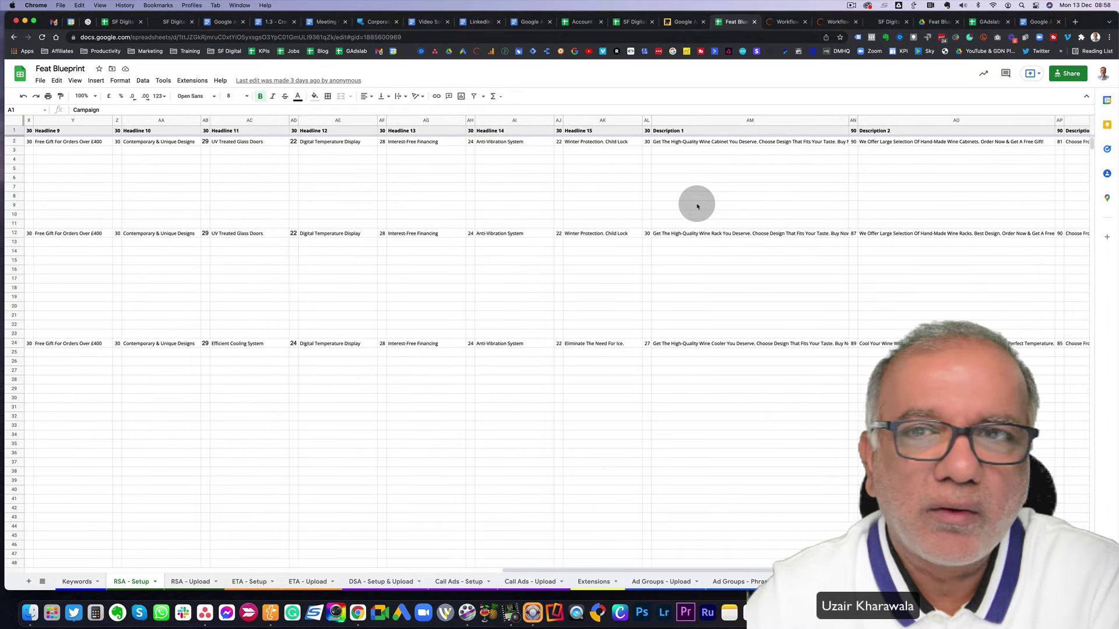
pyautogui.hscroll(8, 697, 207)
pyautogui.hscroll(6, 697, 206)
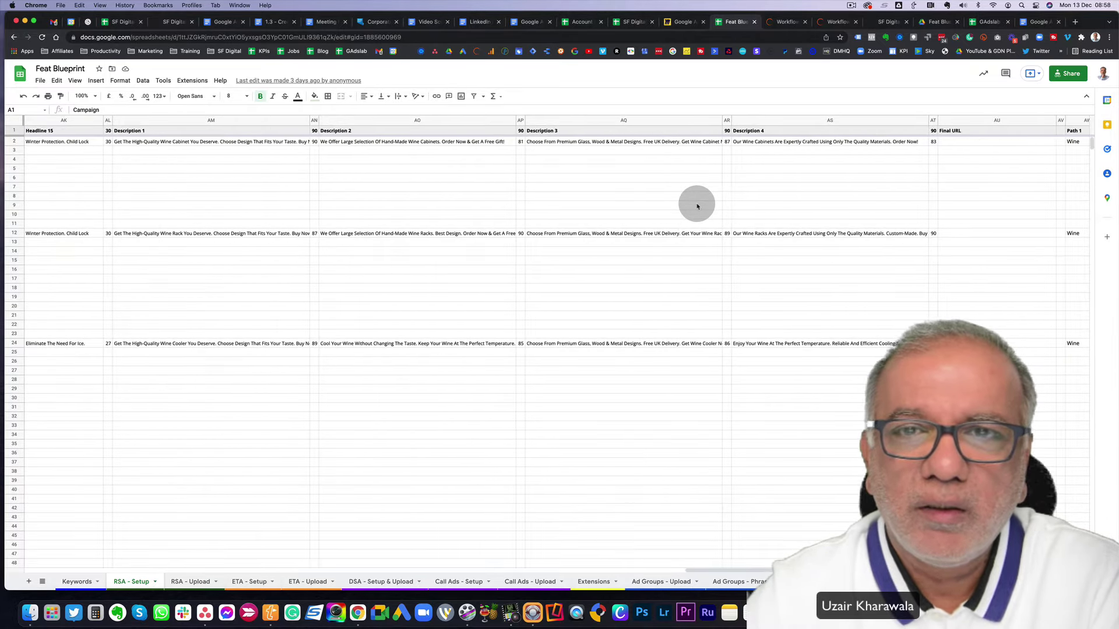
pyautogui.hscroll(-15, 697, 207)
pyautogui.hscroll(-15, 697, 206)
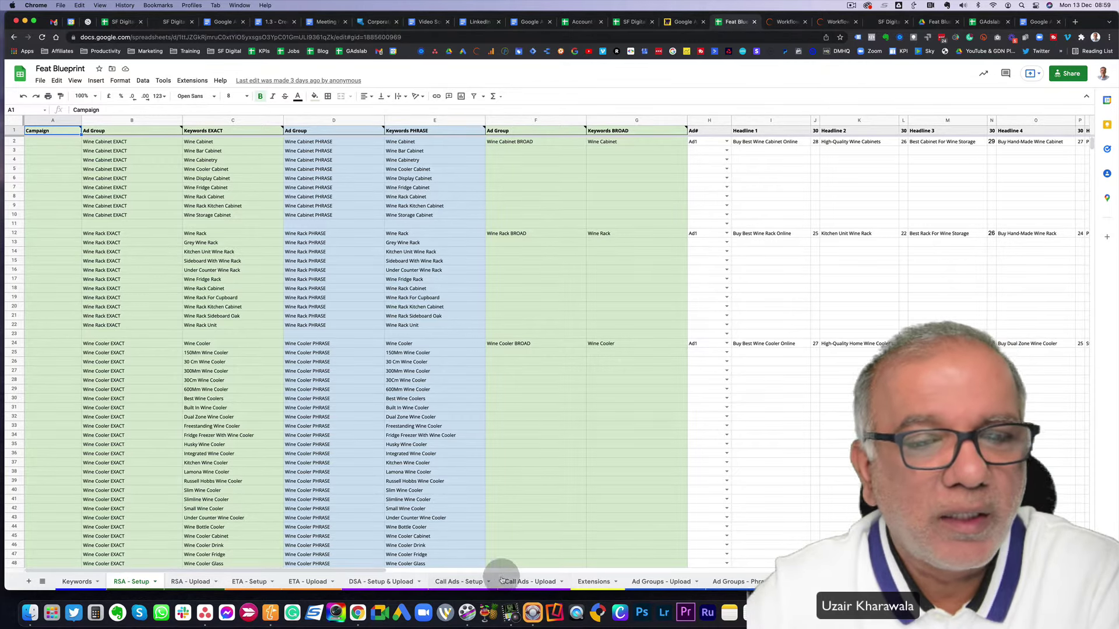
# Examine the sheet that lists ad groups and keywords by EXACT, PHRASE and BROAD match type
pyautogui.hscroll(2, 621, 578)
pyautogui.hscroll(2, 621, 578)
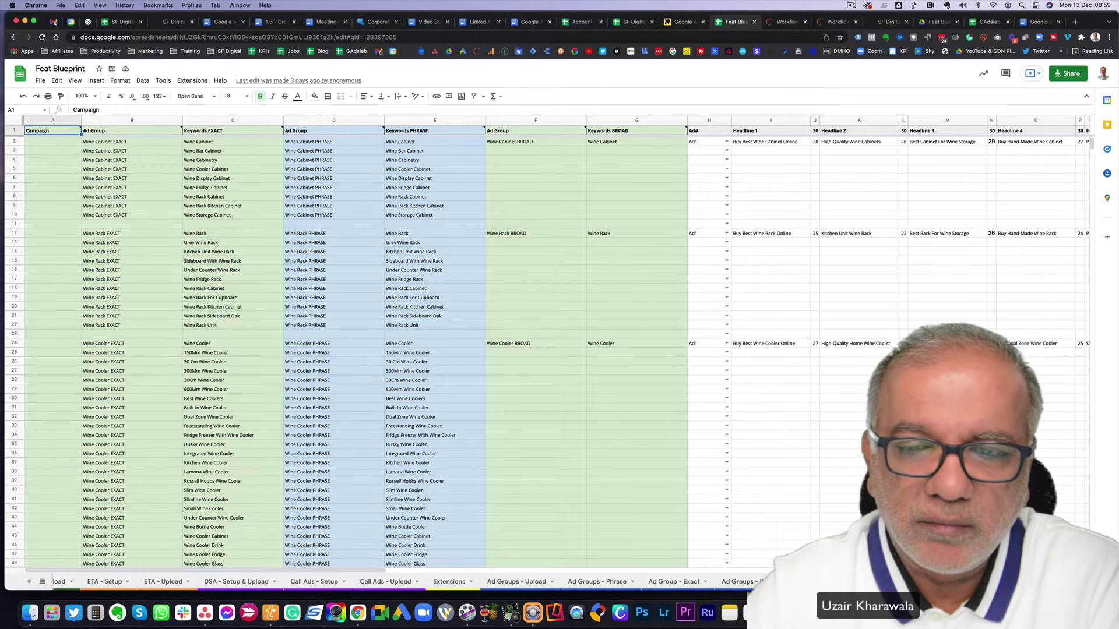
pyautogui.click(674, 582)
pyautogui.scroll(-5, 515, 447)
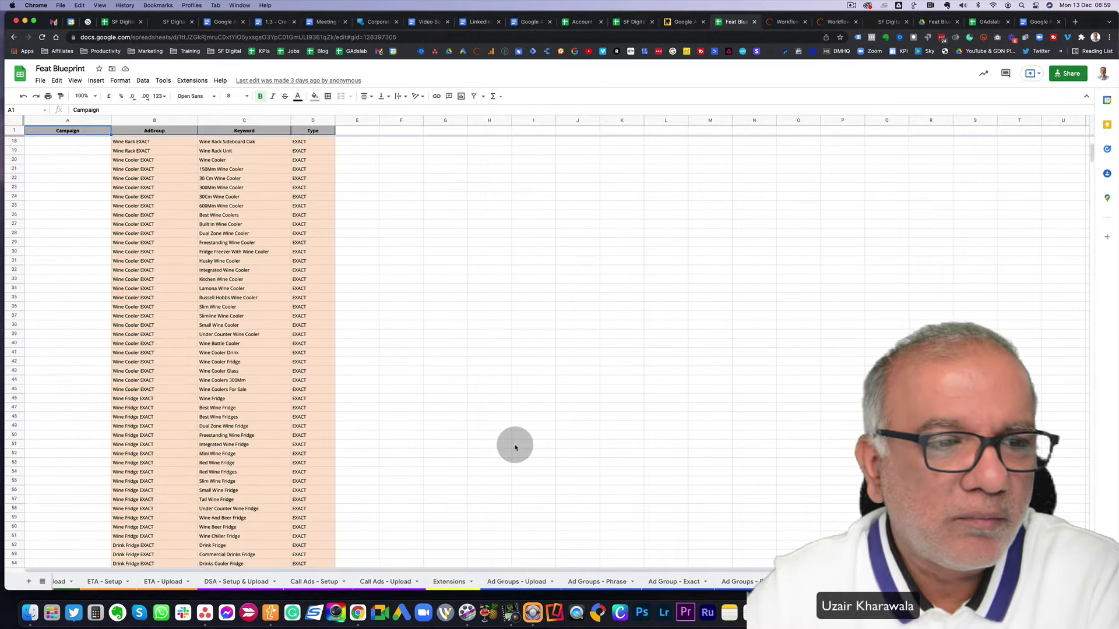
pyautogui.scroll(-20, 516, 447)
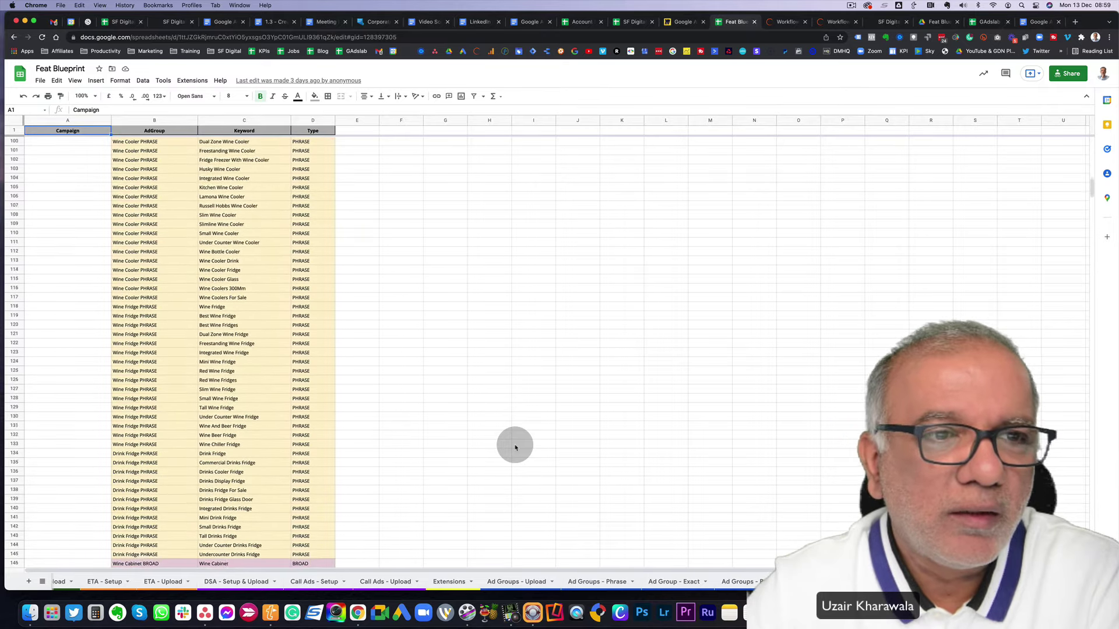
pyautogui.scroll(-10, 515, 447)
pyautogui.scroll(18, 515, 447)
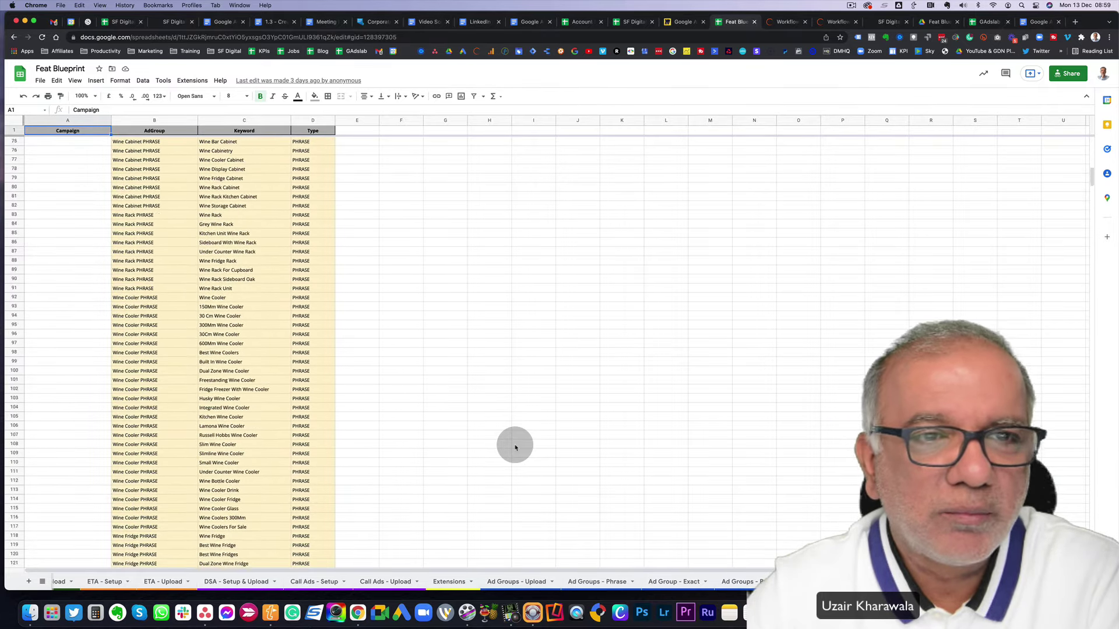
pyautogui.scroll(20, 516, 447)
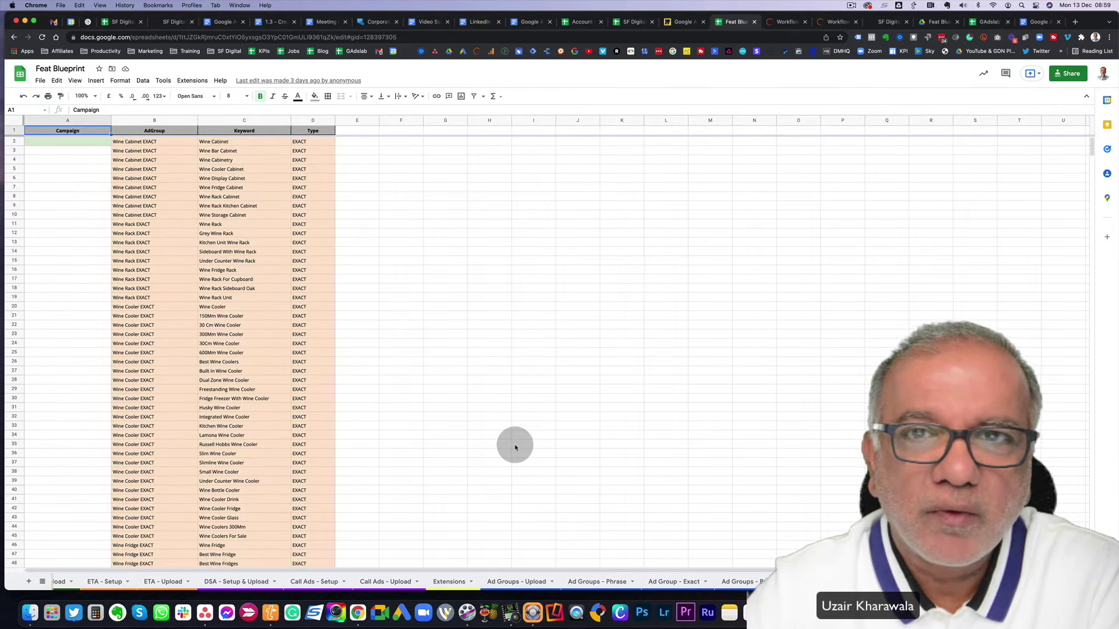
# Switch to Google Ads Editor and review the Topic + KW (Weight Loss) campaign, the account's ad groups and its keyword list
pyautogui.hotkey('ctrl', 'Right')
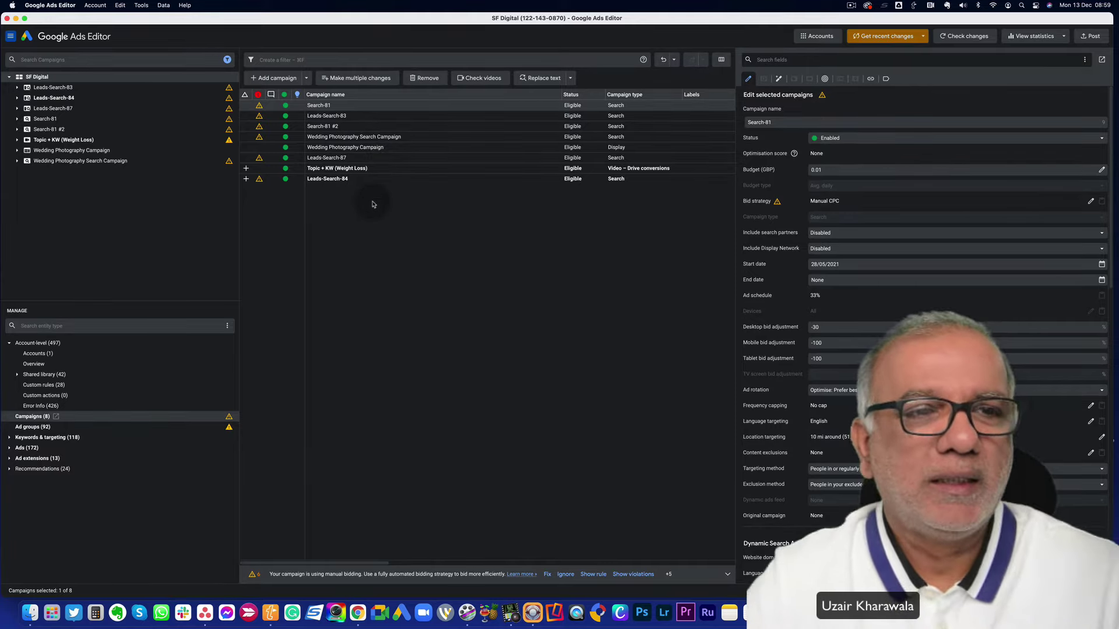
pyautogui.click(366, 169)
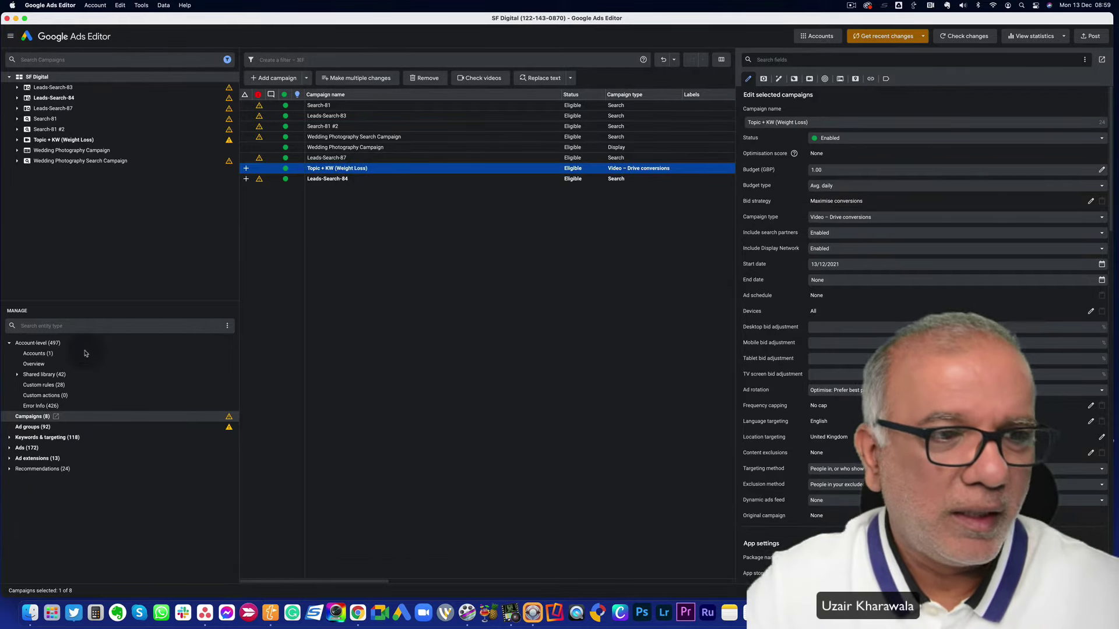
pyautogui.click(24, 431)
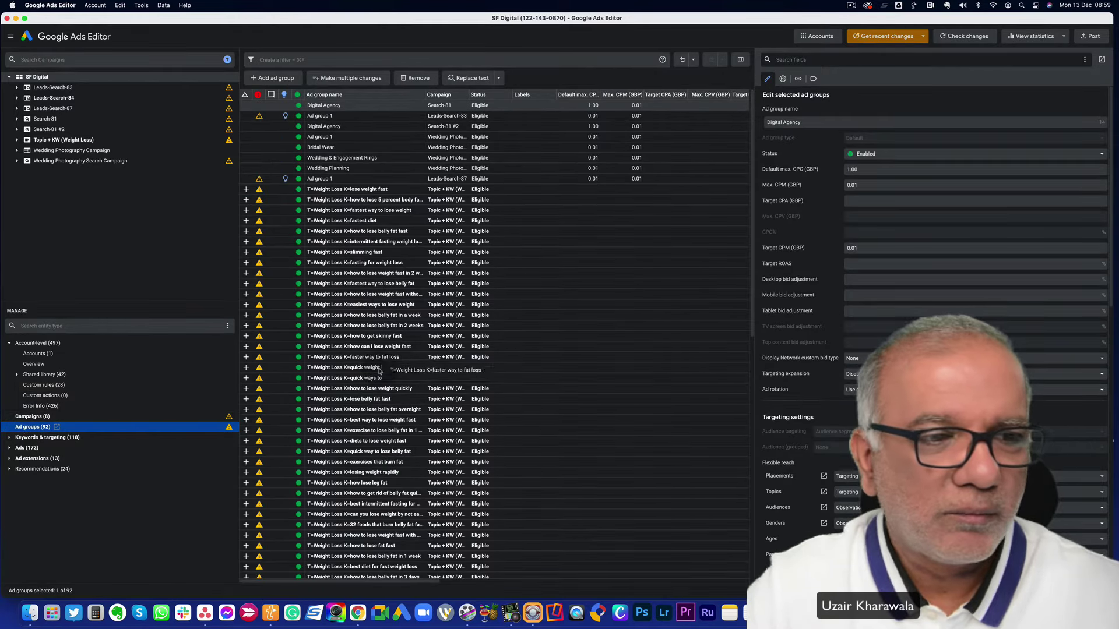
pyautogui.click(32, 438)
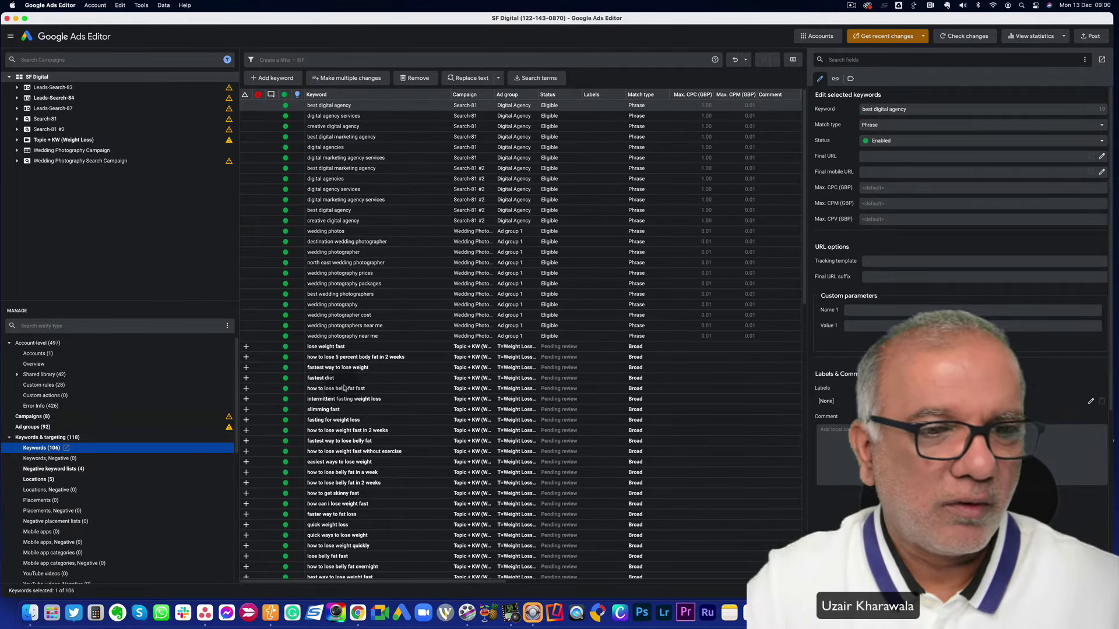
pyautogui.scroll(-15, 344, 391)
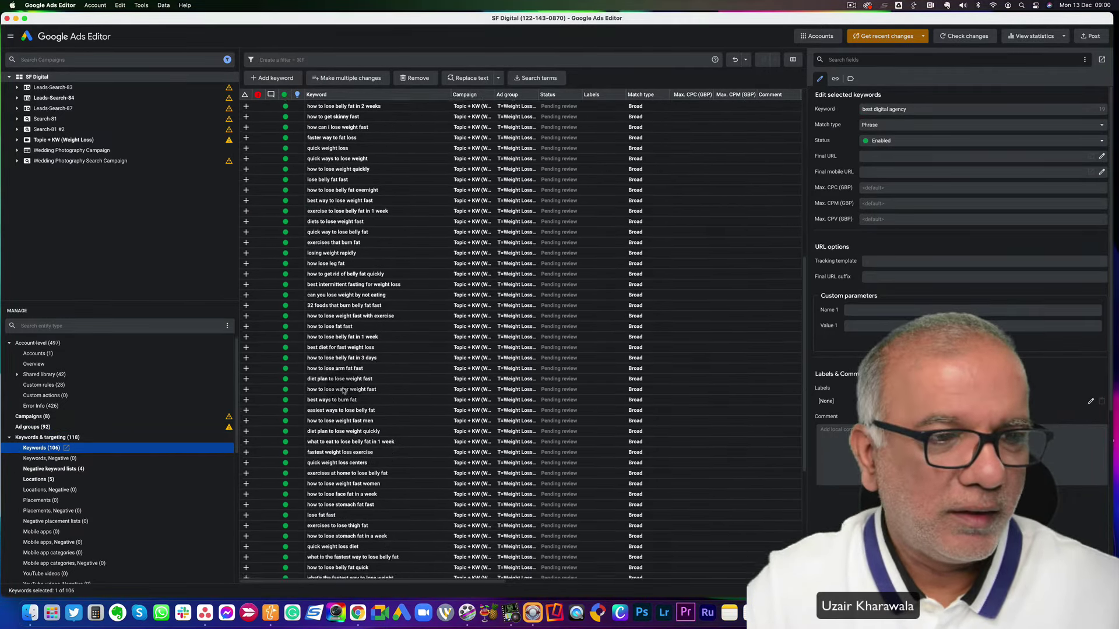
pyautogui.scroll(-5, 343, 391)
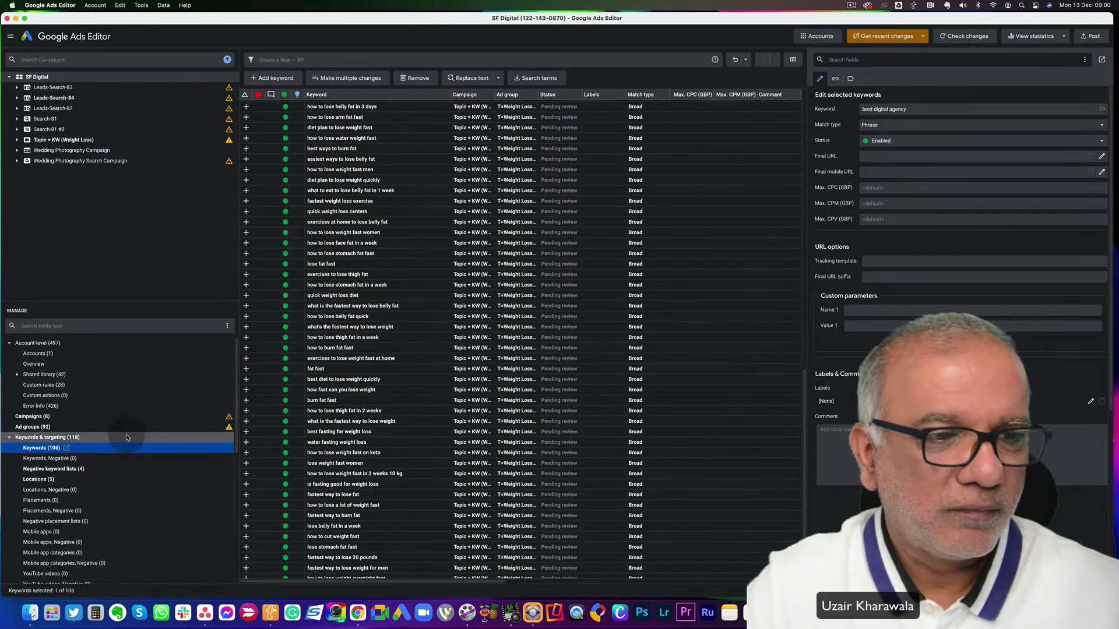
pyautogui.click(127, 437)
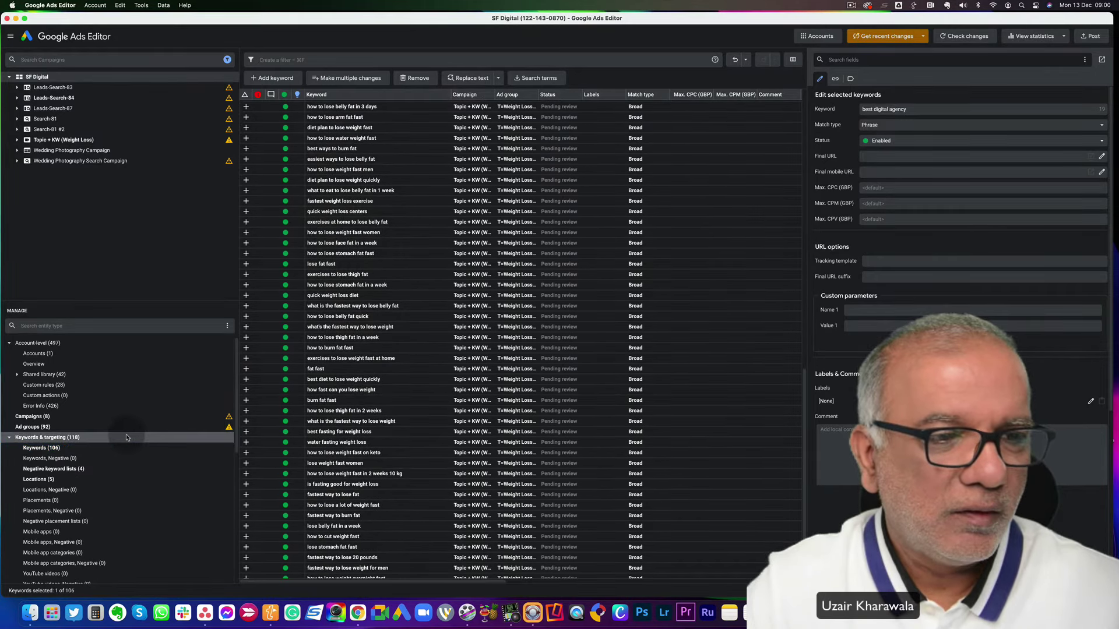
# Copy all the Weight Loss ad groups, from "lose weight fast" to "how to lose weight overnight", and paste them into the Topic + KW (Weight Loss) campaign
pyautogui.click(80, 428)
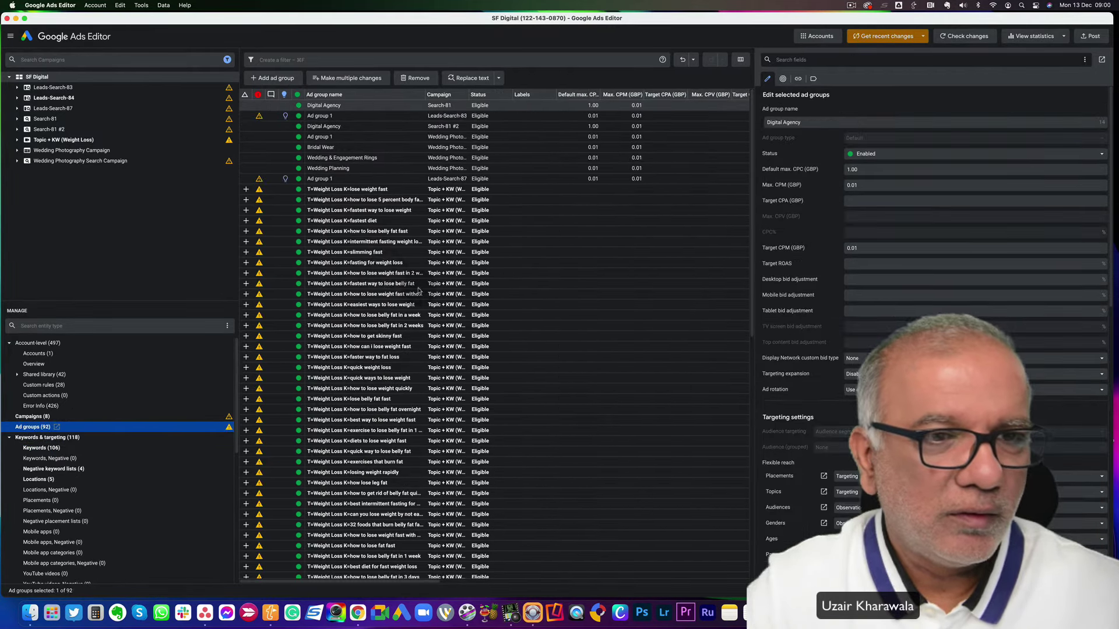
pyautogui.click(339, 192)
pyautogui.scroll(-10, 354, 373)
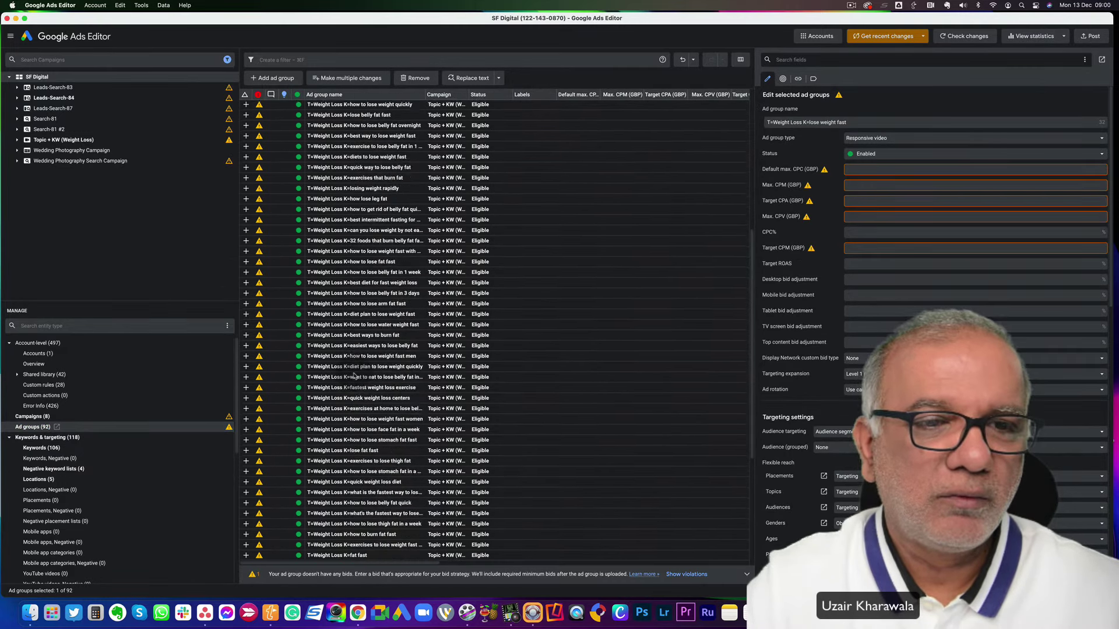
pyautogui.scroll(-3, 354, 376)
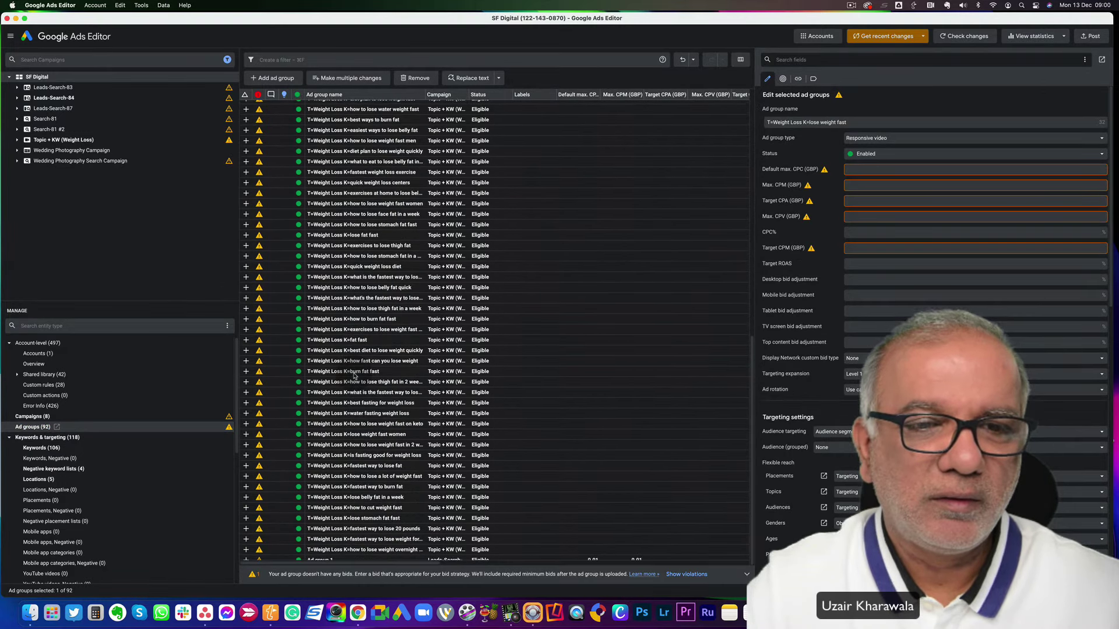
pyautogui.keyDown('shift'); pyautogui.click(341, 551); pyautogui.keyUp('shift')
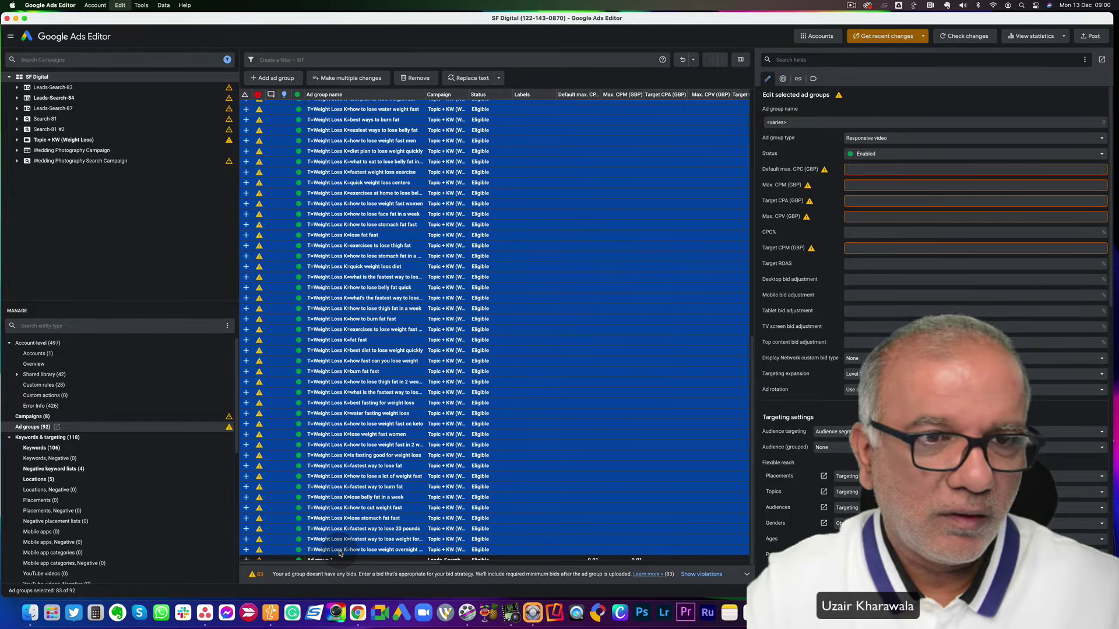
pyautogui.press('super+v')
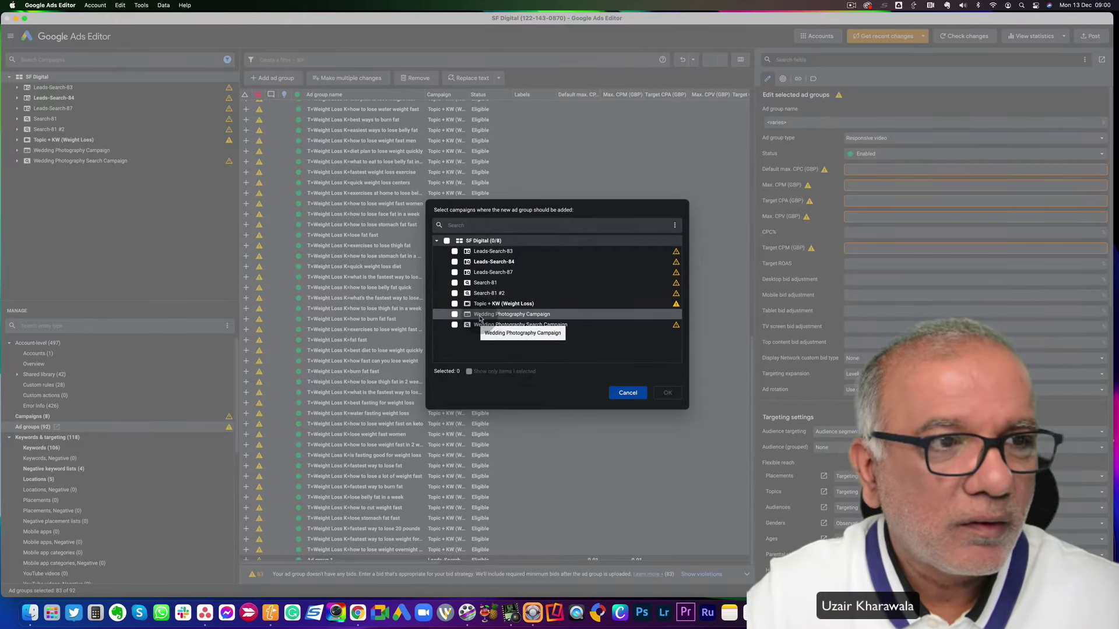
pyautogui.click(456, 304)
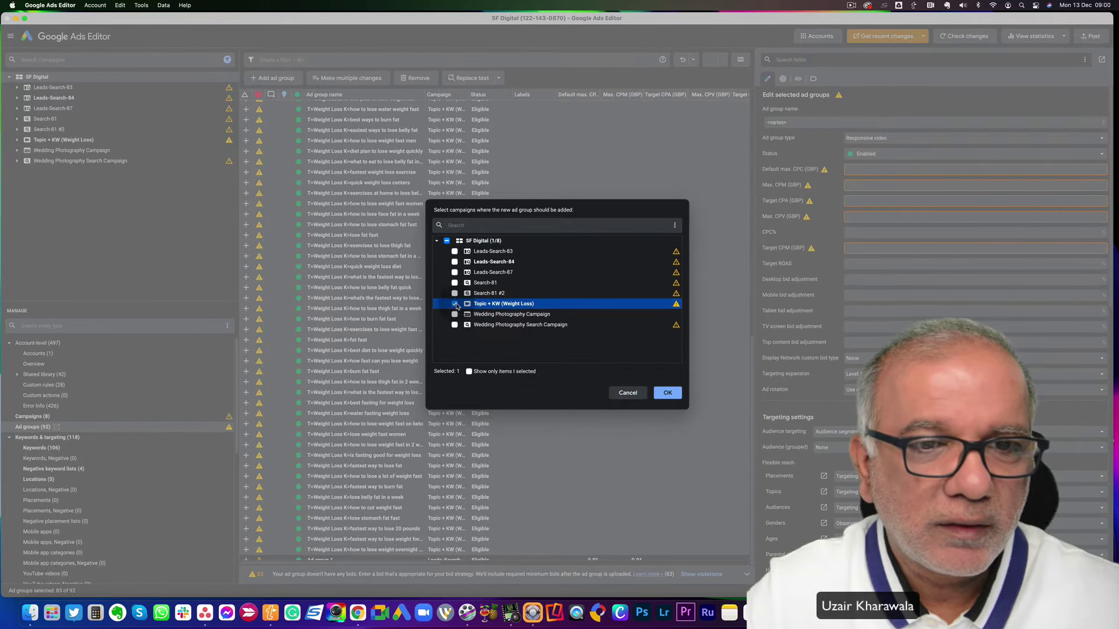
pyautogui.click(671, 394)
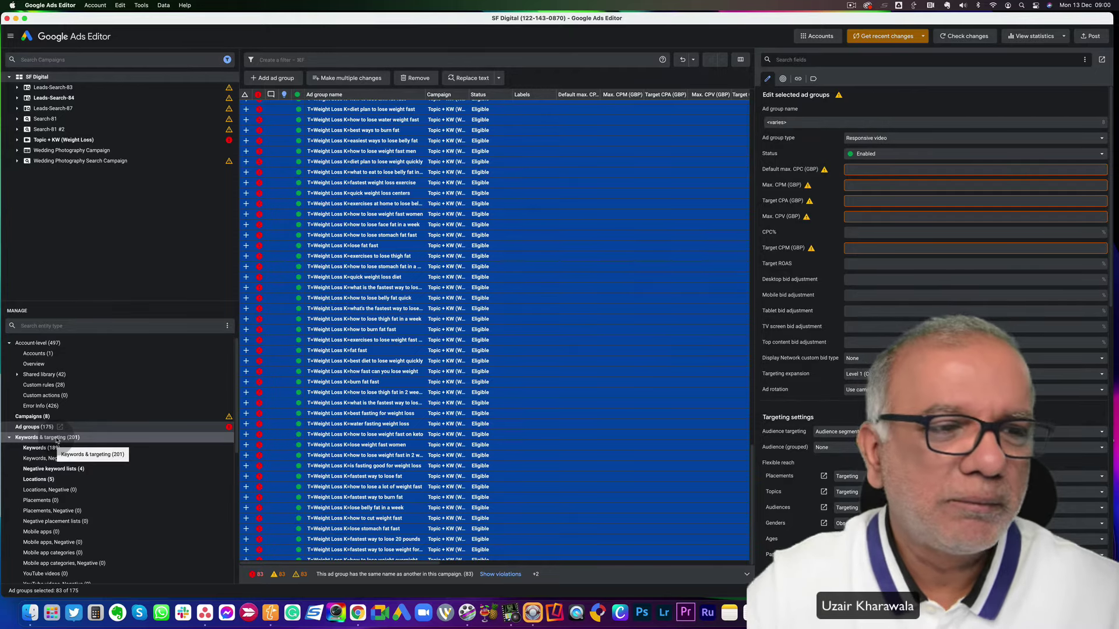
# Look through the remaining targeting and ad entity types, and switch back to the Feat Blueprint spreadsheet in Chrome
pyautogui.scroll(-10, 57, 441)
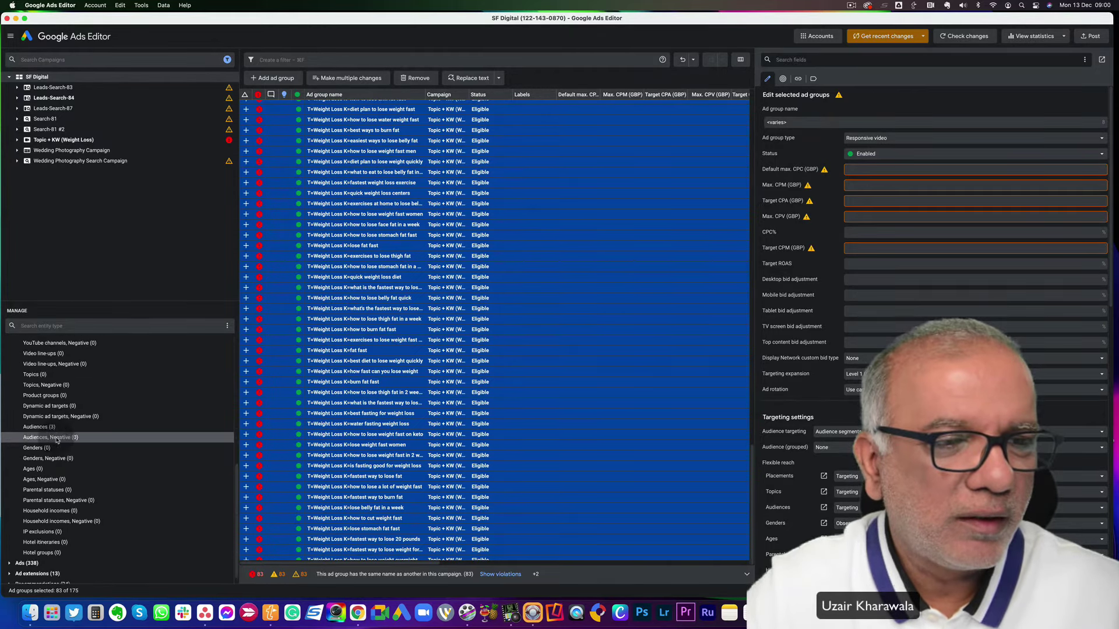
pyautogui.scroll(-1, 56, 440)
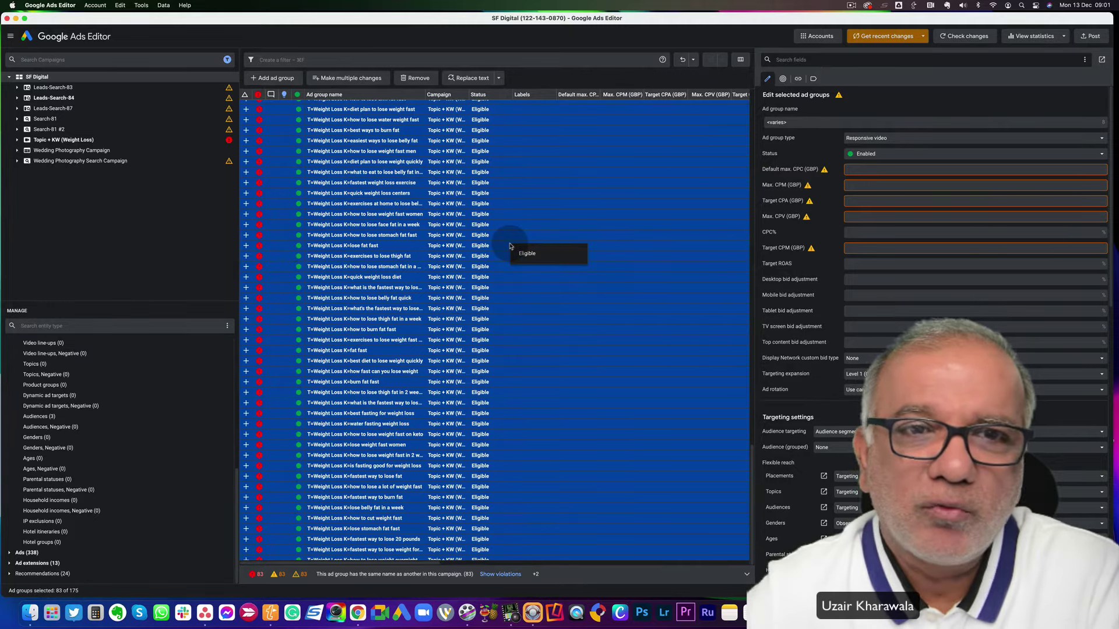
pyautogui.hotkey('ctrl', 'Left')
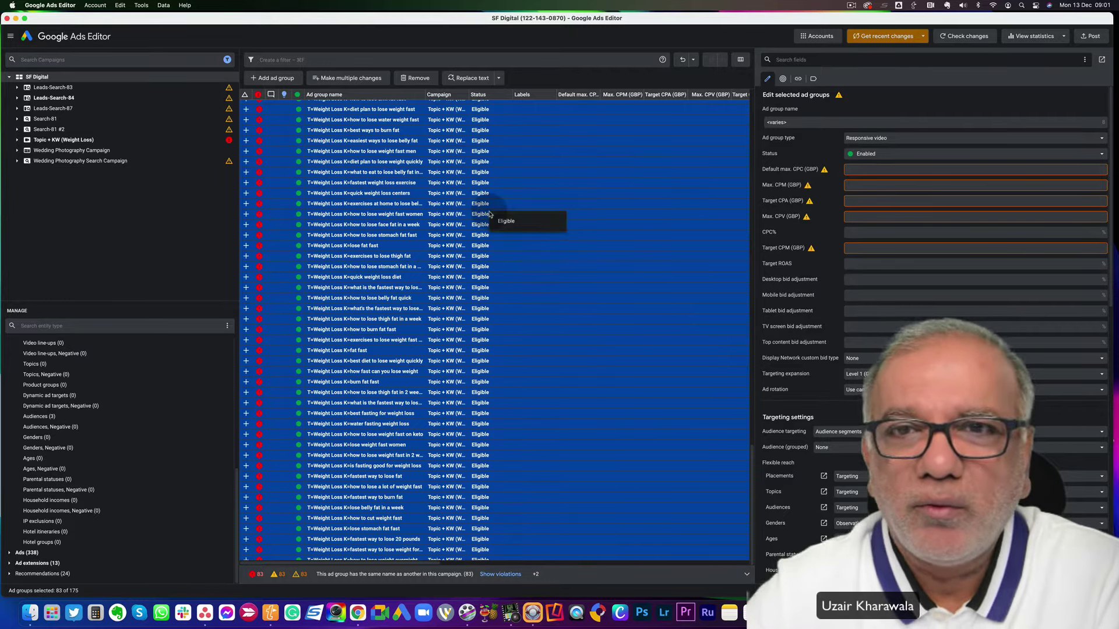
pyautogui.hotkey('ctrl', 'Left')
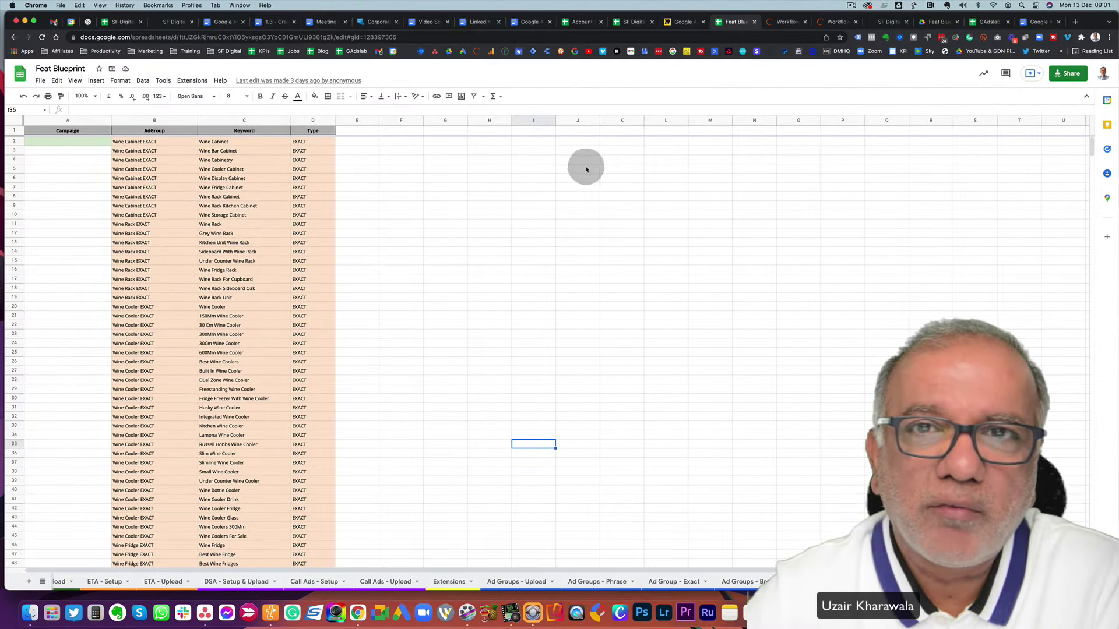